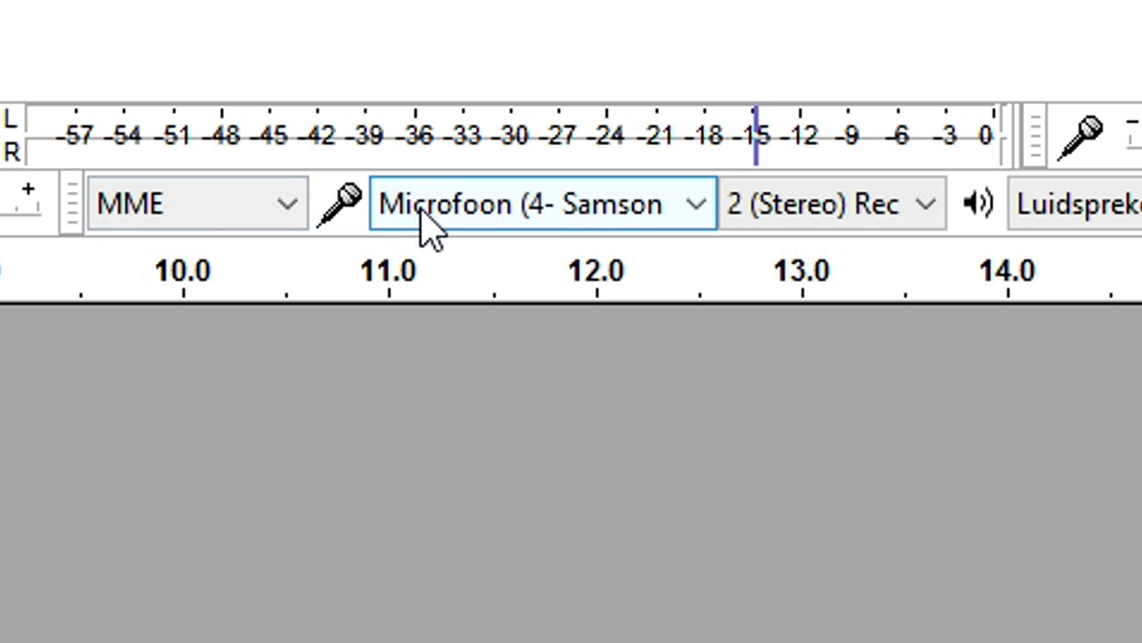
Record about 12 seconds of voice on the Samson microphone and select the whole clip
{"action": "left_click", "coordinate": [653, 51]}
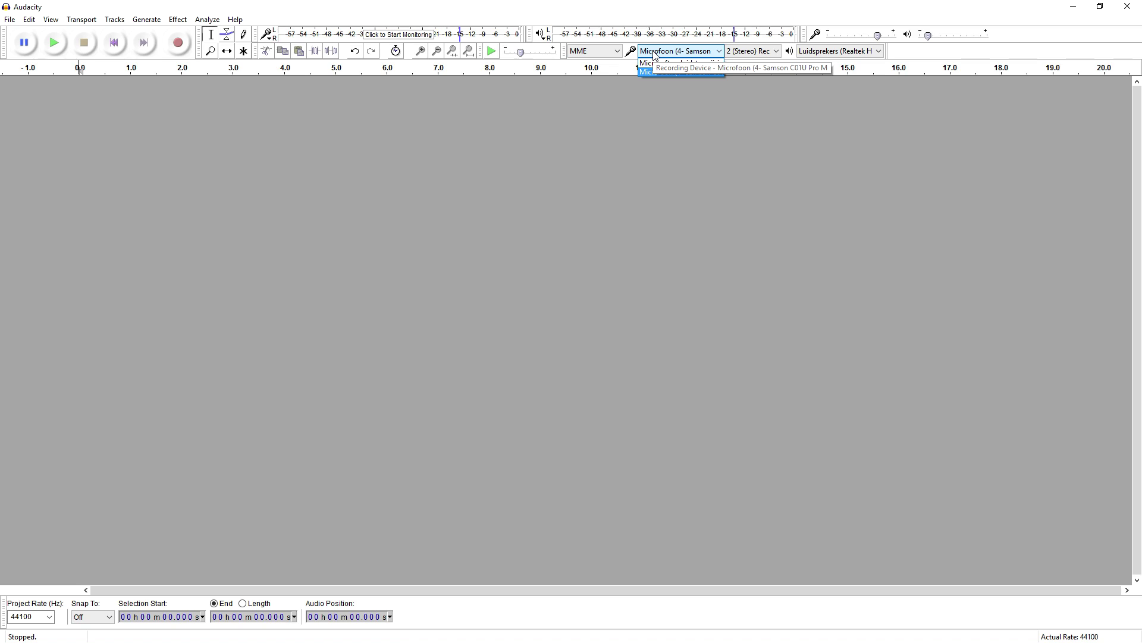
{"action": "left_click", "coordinate": [654, 53]}
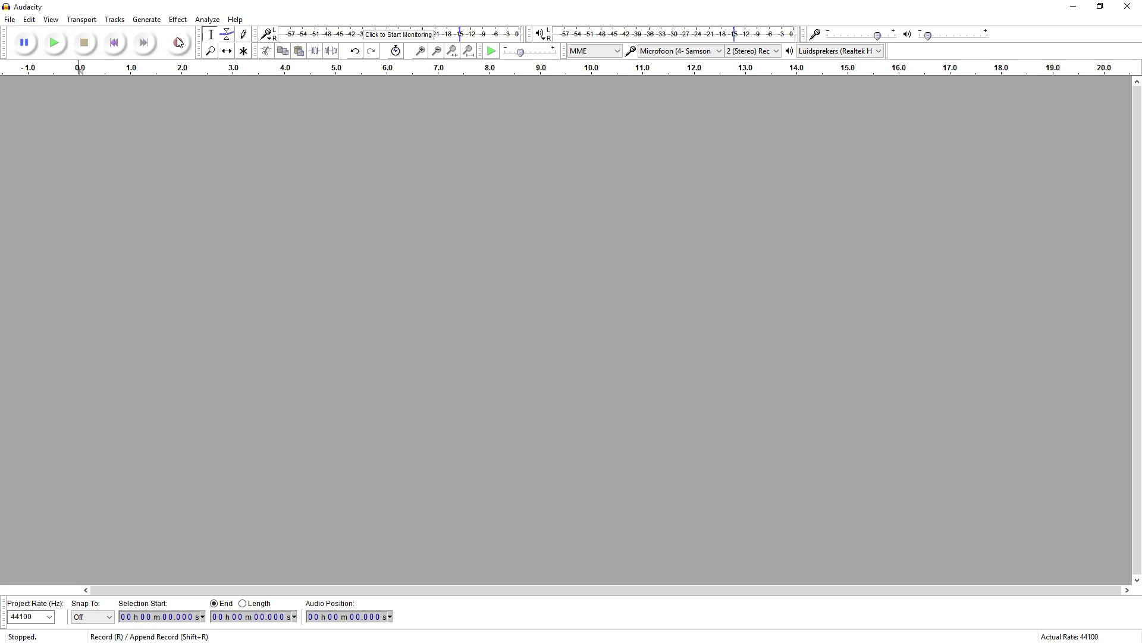
{"action": "left_click", "coordinate": [179, 42]}
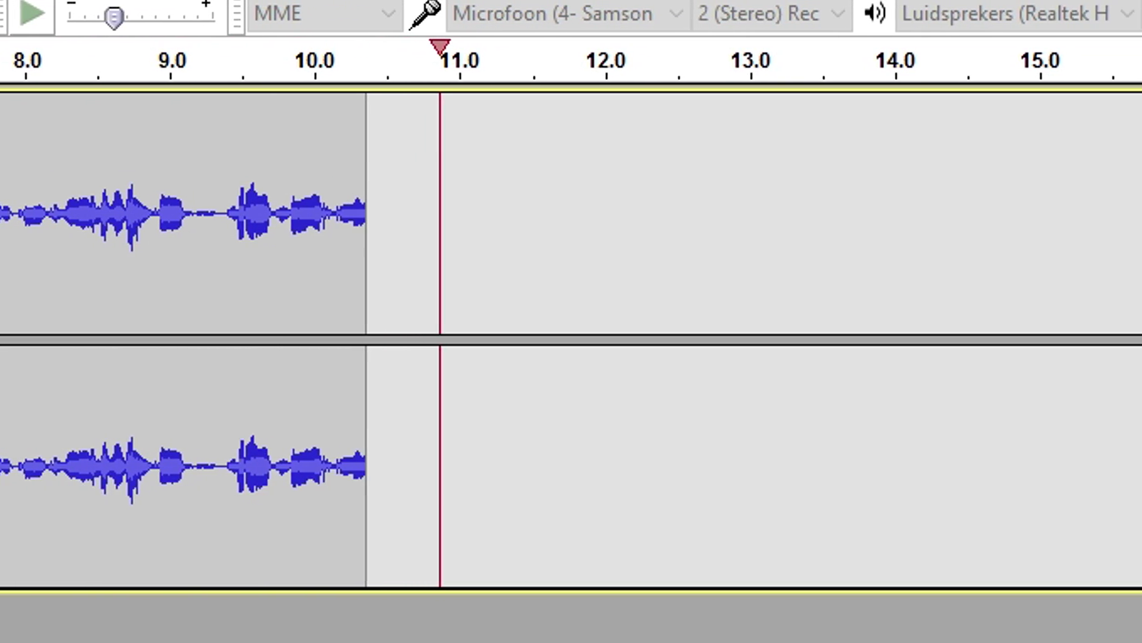
{"action": "key", "text": "space"}
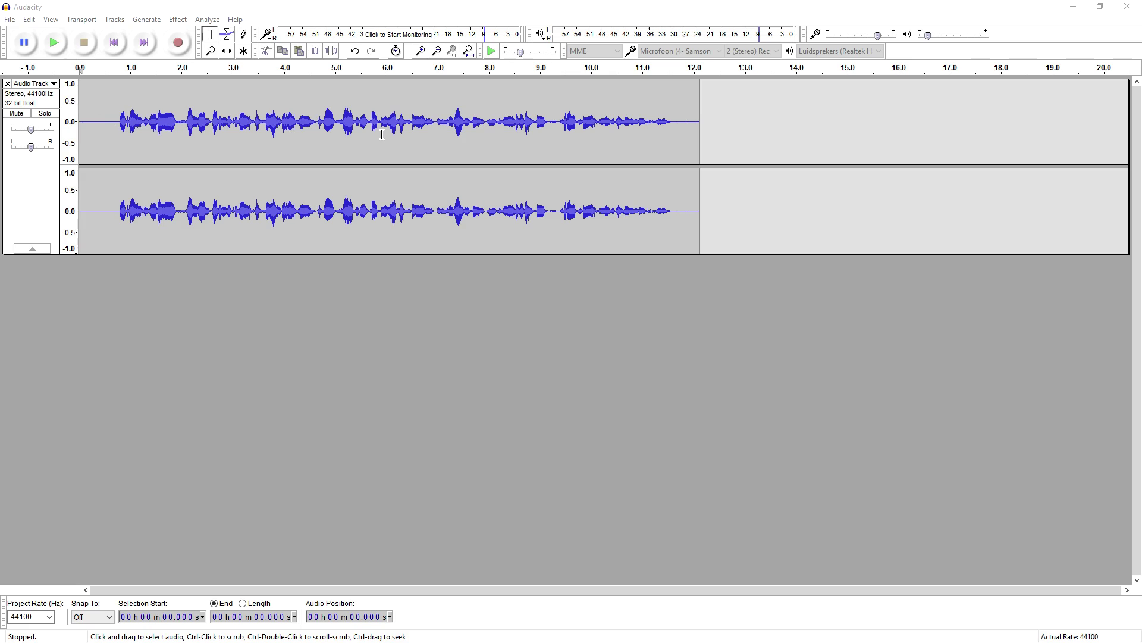
{"action": "left_click_drag", "start_coordinate": [709, 123], "coordinate": [2, 124]}
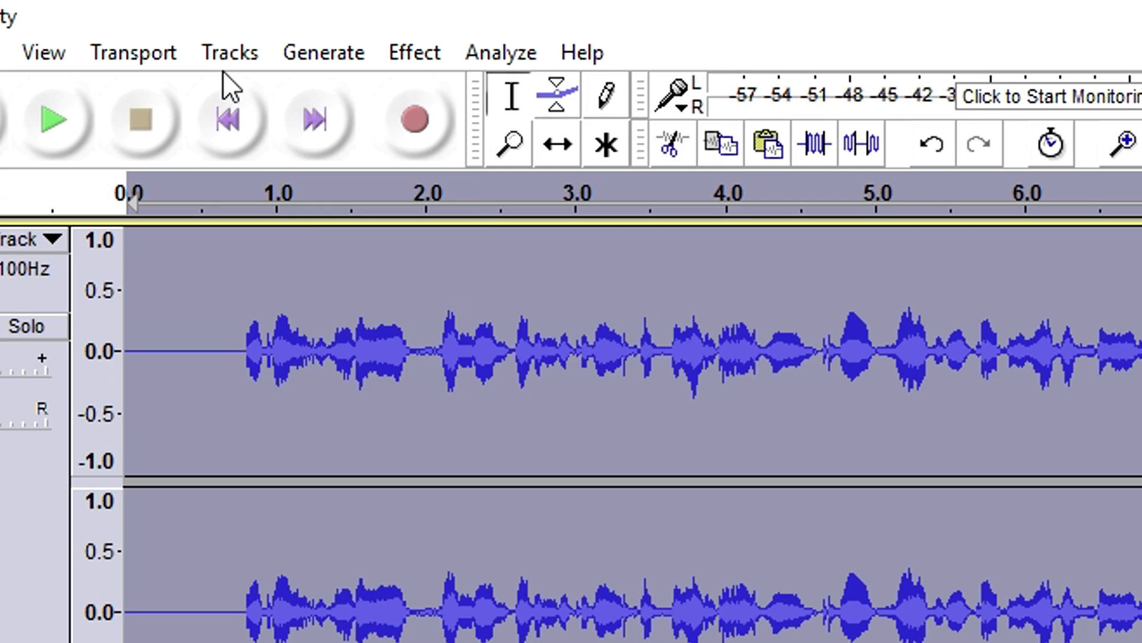
Paste a copy of the voice clip into a new stereo track and return to the start
{"action": "left_click", "coordinate": [229, 59]}
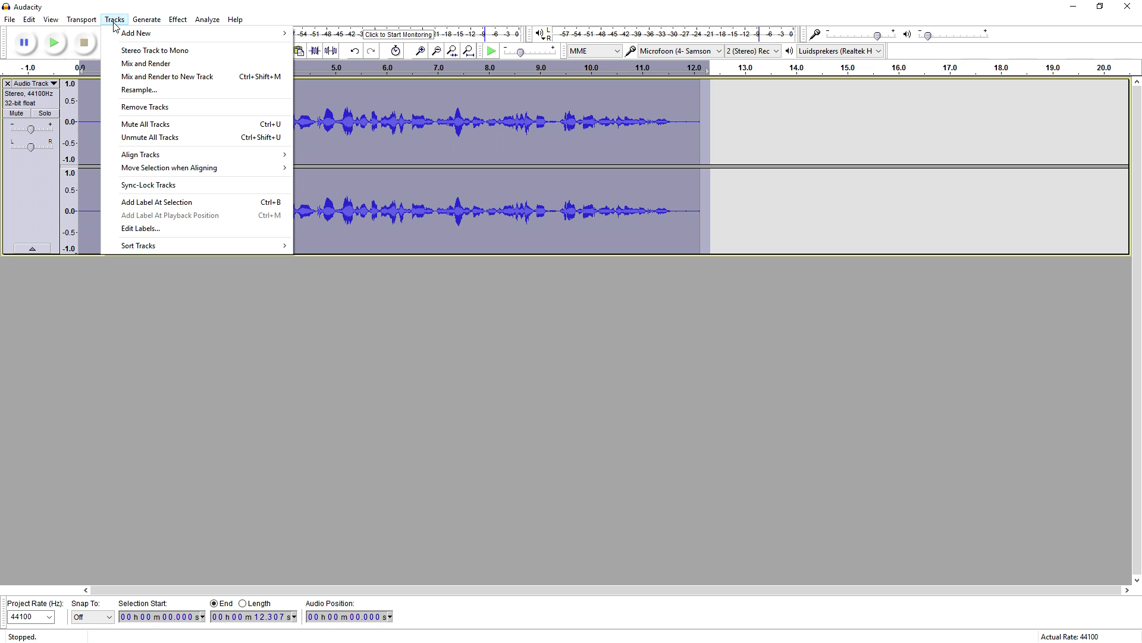
{"action": "mouse_move", "coordinate": [126, 35]}
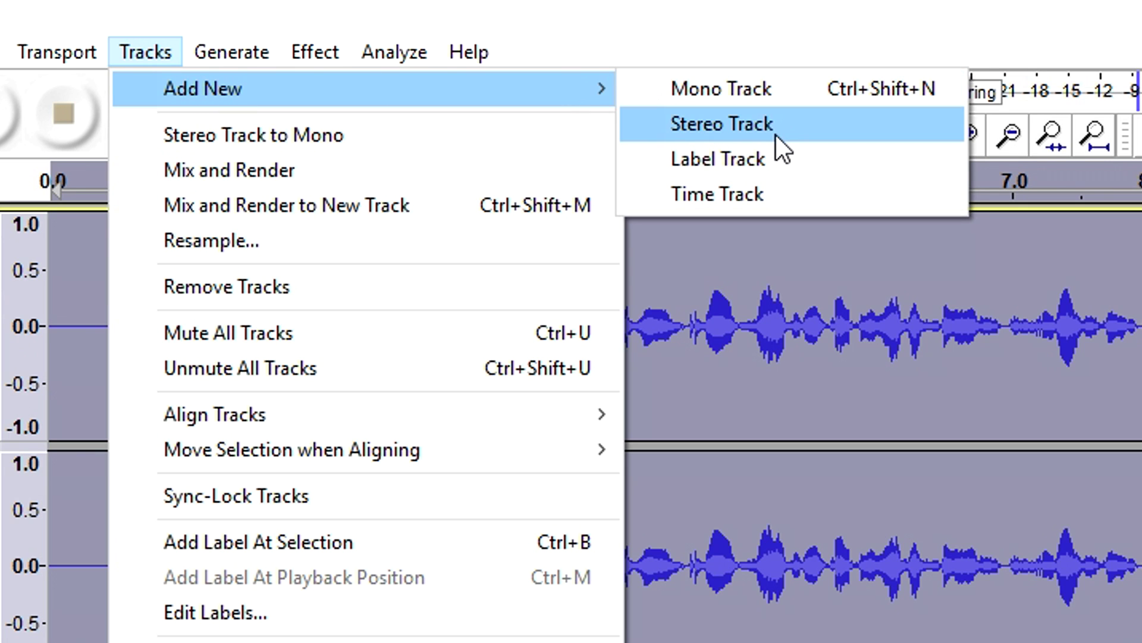
{"action": "left_click", "coordinate": [776, 132]}
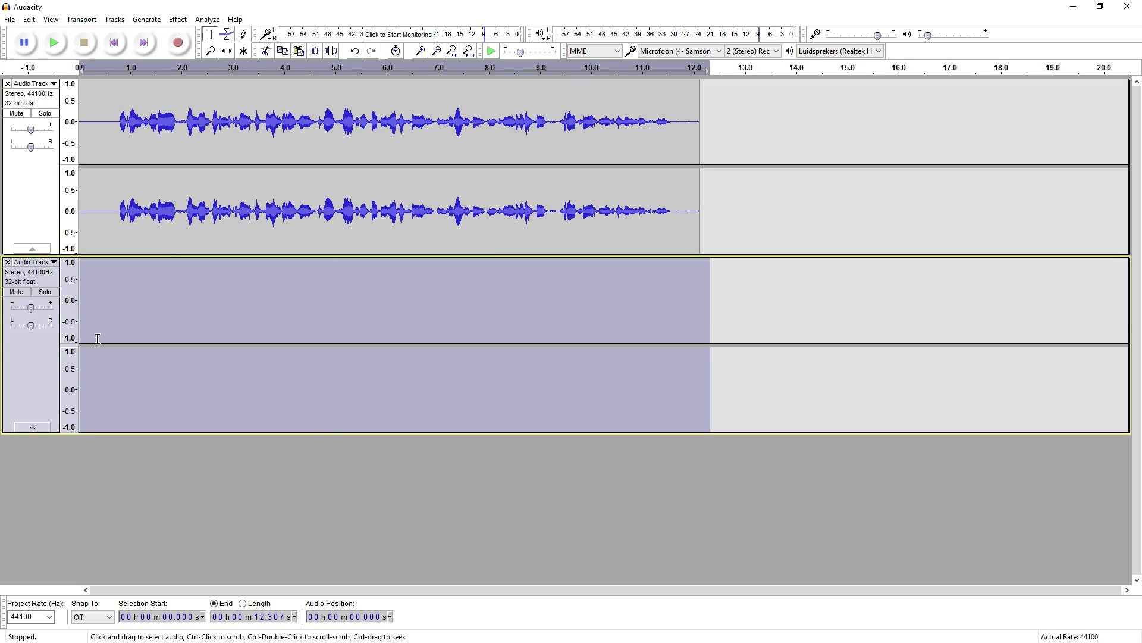
{"action": "key", "text": "ctrl+v"}
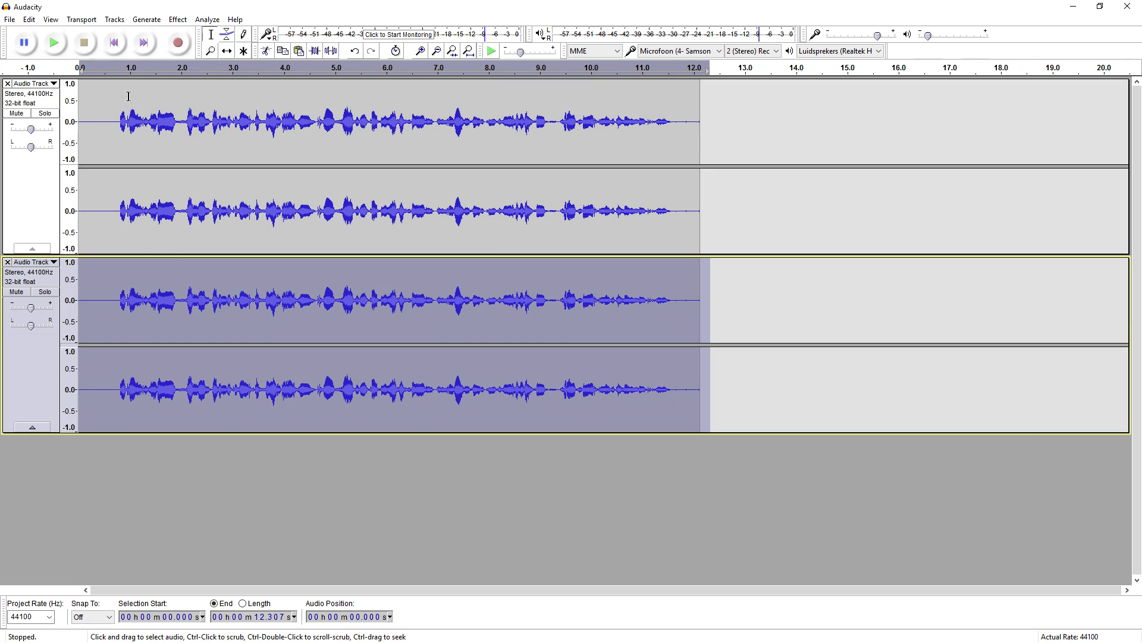
{"action": "left_click", "coordinate": [118, 44]}
{"action": "key", "text": "space"}
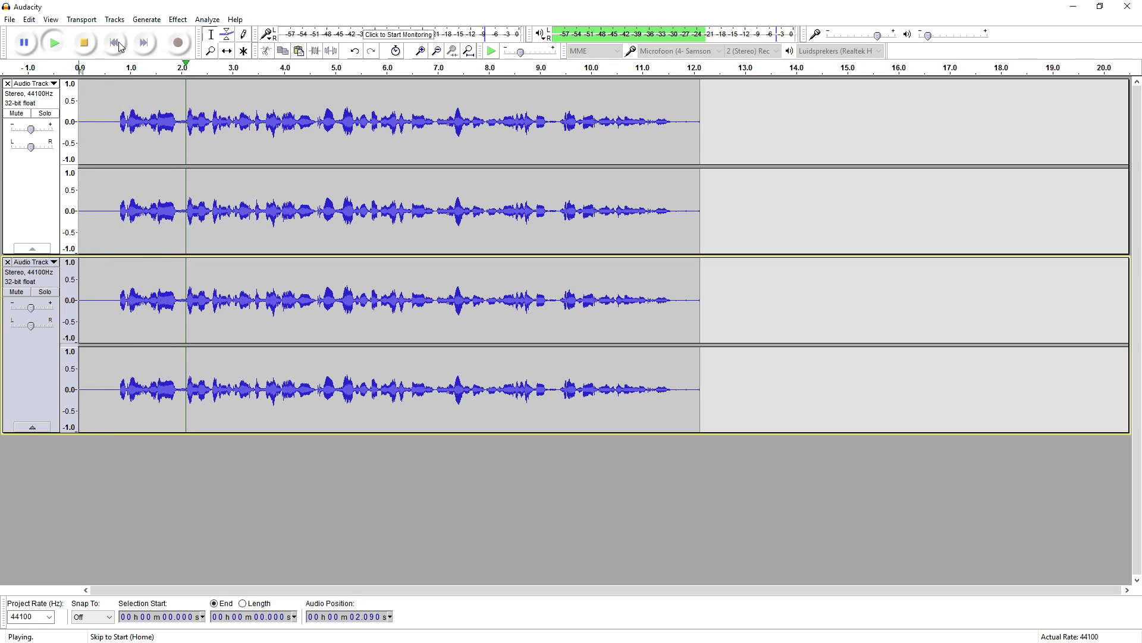
{"action": "left_click", "coordinate": [117, 45]}
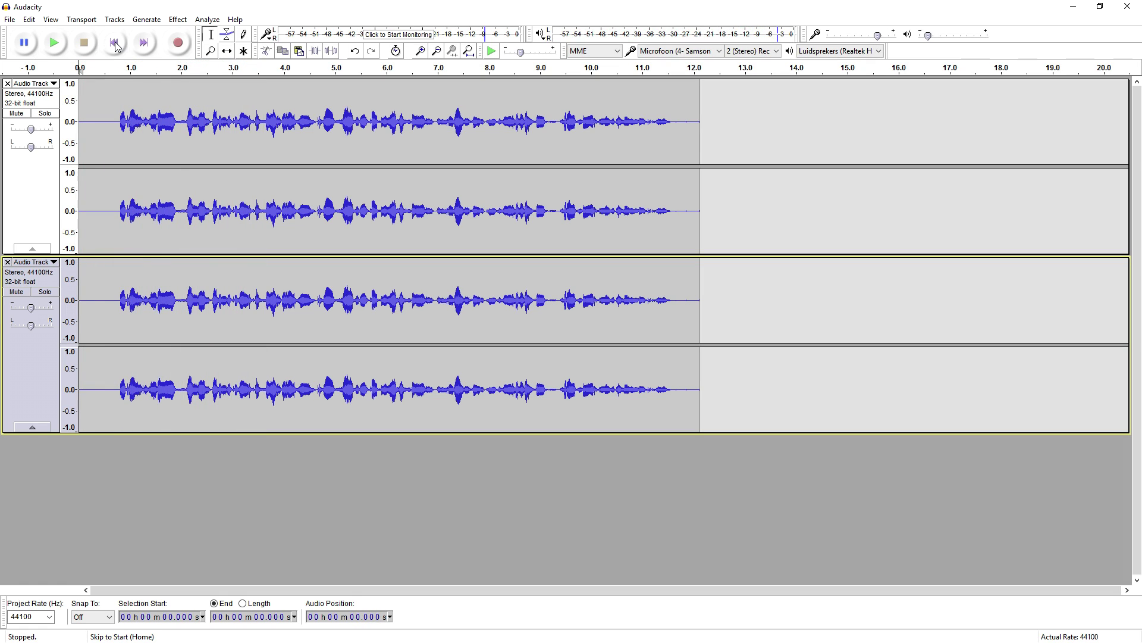
{"action": "left_click_drag", "start_coordinate": [707, 121], "coordinate": [76, 113]}
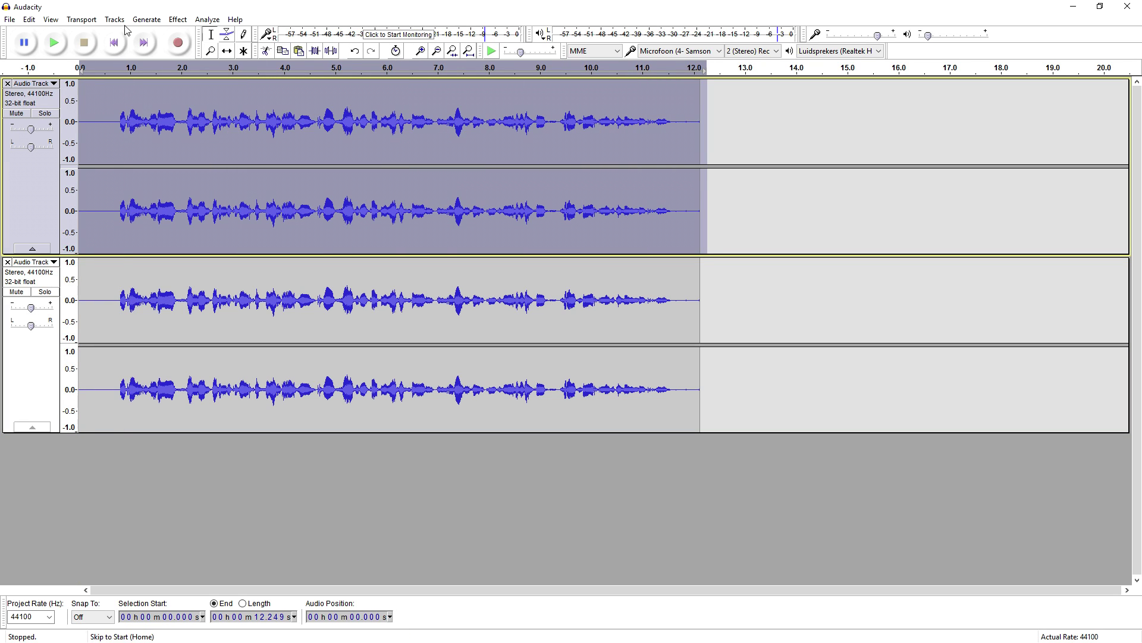
Select all of the second track's audio
{"action": "left_click", "coordinate": [179, 19]}
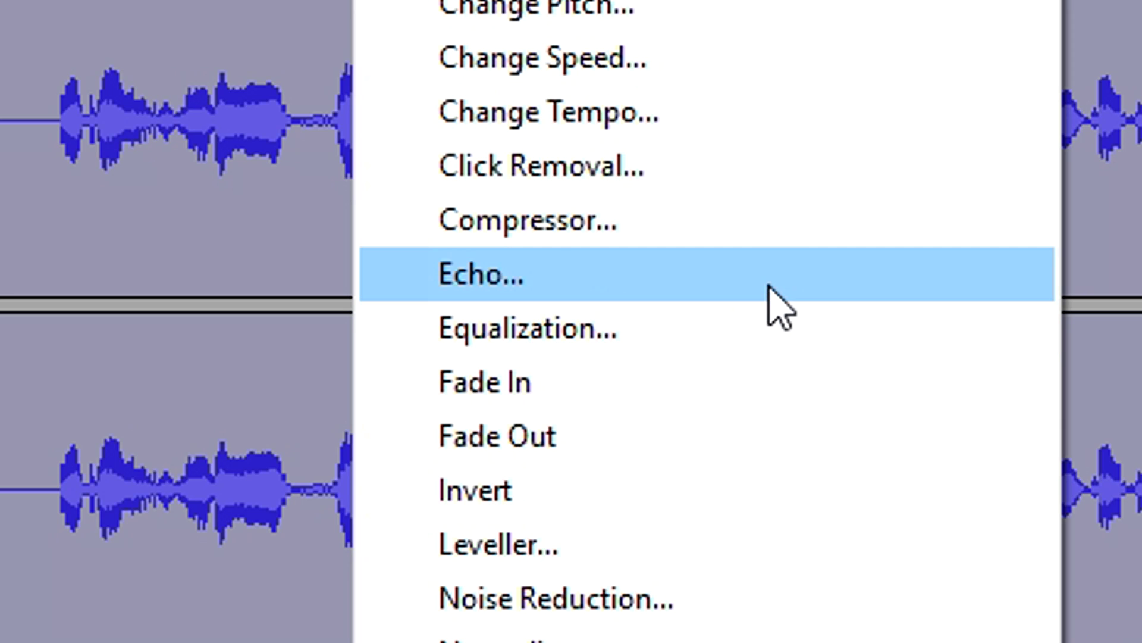
{"action": "left_click", "coordinate": [292, 161]}
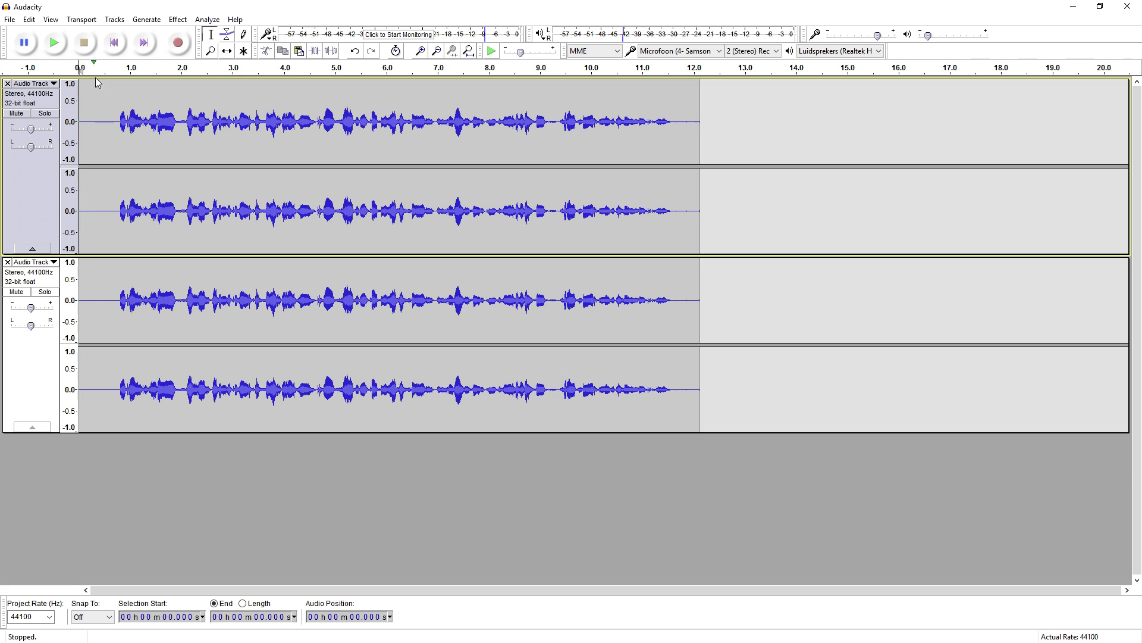
{"action": "left_click_drag", "start_coordinate": [706, 291], "coordinate": [76, 307]}
Preview the Echo effect with 0.04 s delay and 0.6 decay factor
{"action": "left_click", "coordinate": [179, 21]}
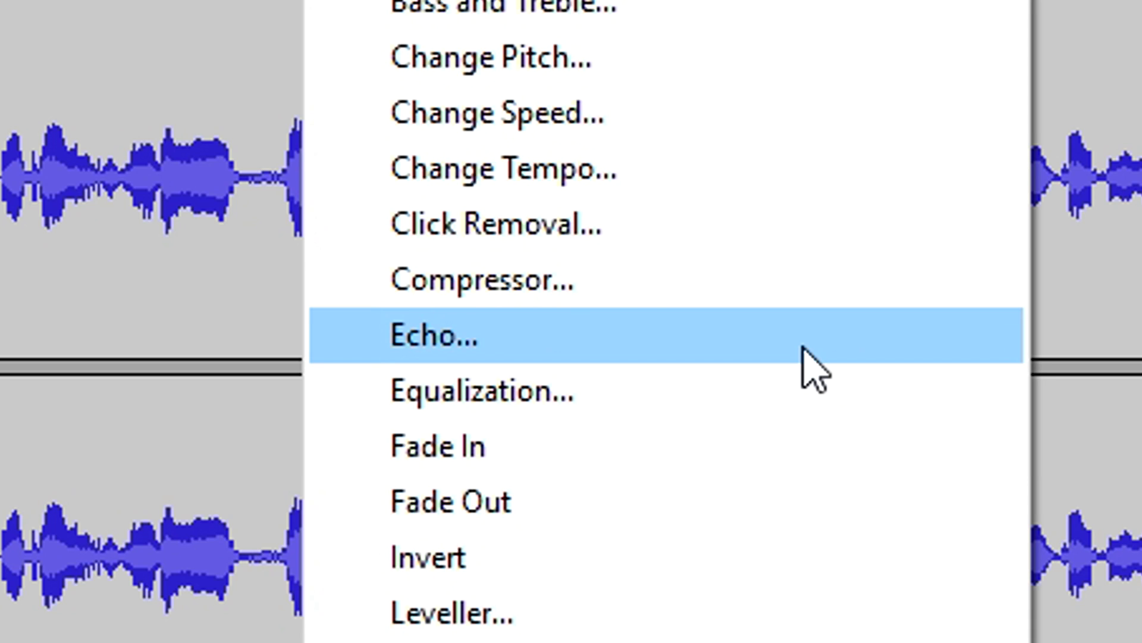
{"action": "left_click", "coordinate": [803, 349]}
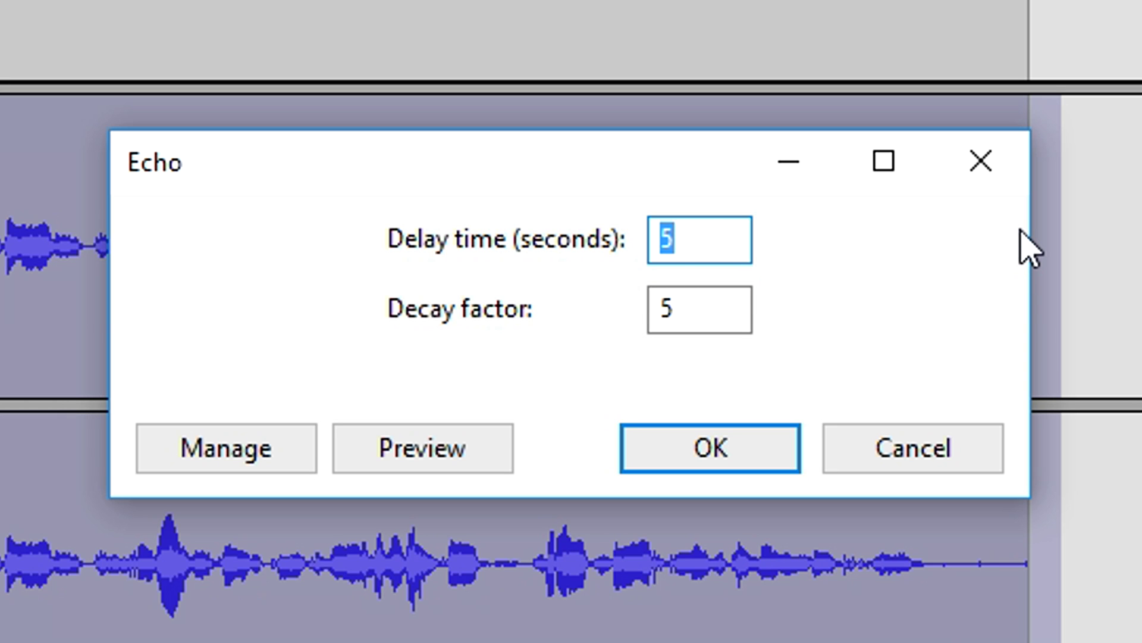
{"action": "type", "text": "0.04"}
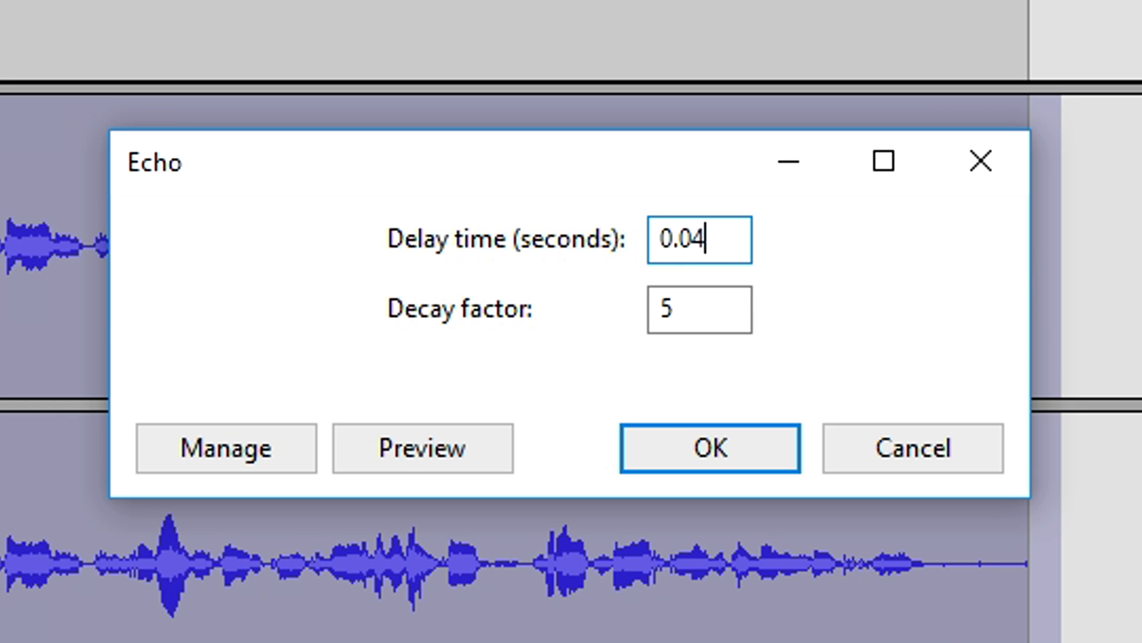
{"action": "key", "text": "Tab"}
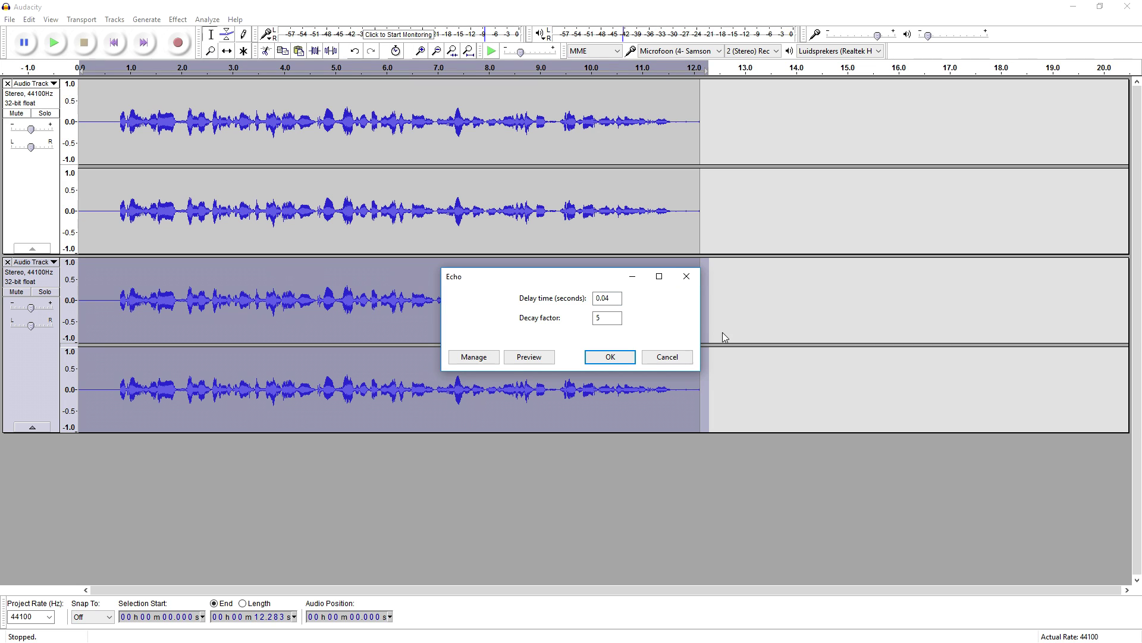
{"action": "type", "text": "0.6"}
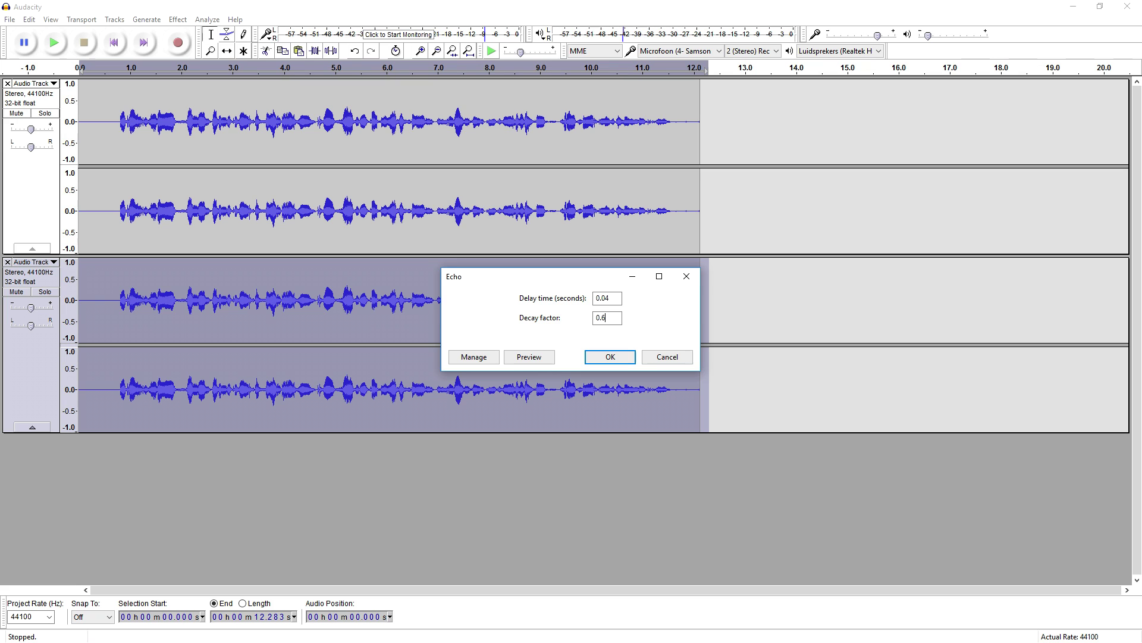
{"action": "left_click", "coordinate": [526, 357]}
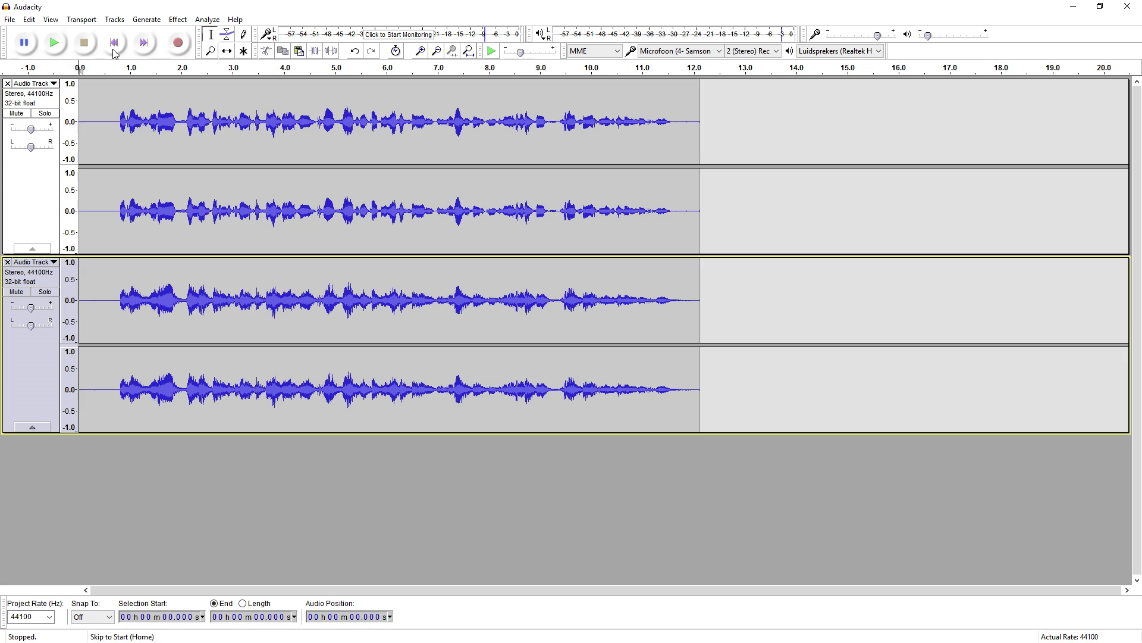
Play both tracks from the start to hear the echoed lower track
{"action": "left_click", "coordinate": [81, 69]}
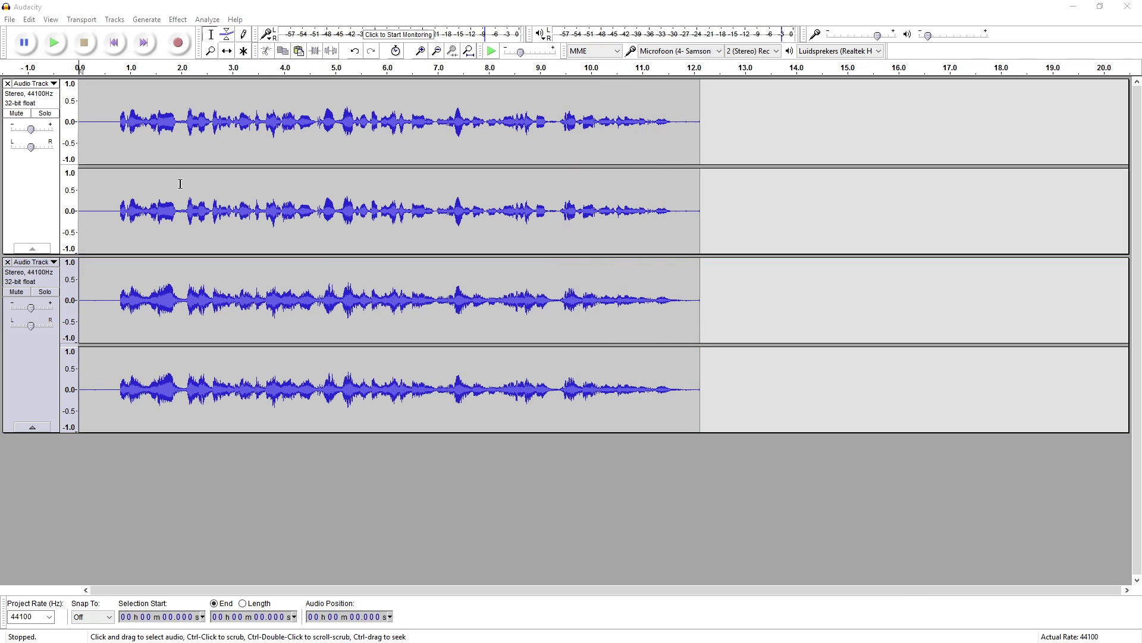
Preview and apply the 0.04 s, 0.6-decay Echo across both tracks, then select the top track
{"action": "left_click", "coordinate": [176, 20]}
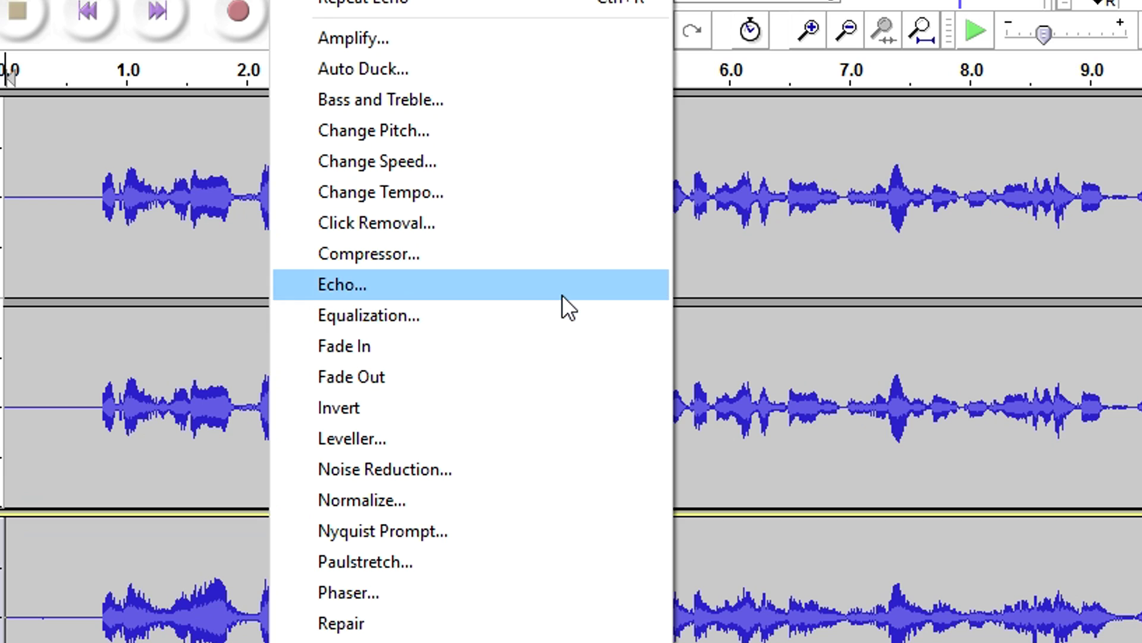
{"action": "left_click", "coordinate": [562, 291]}
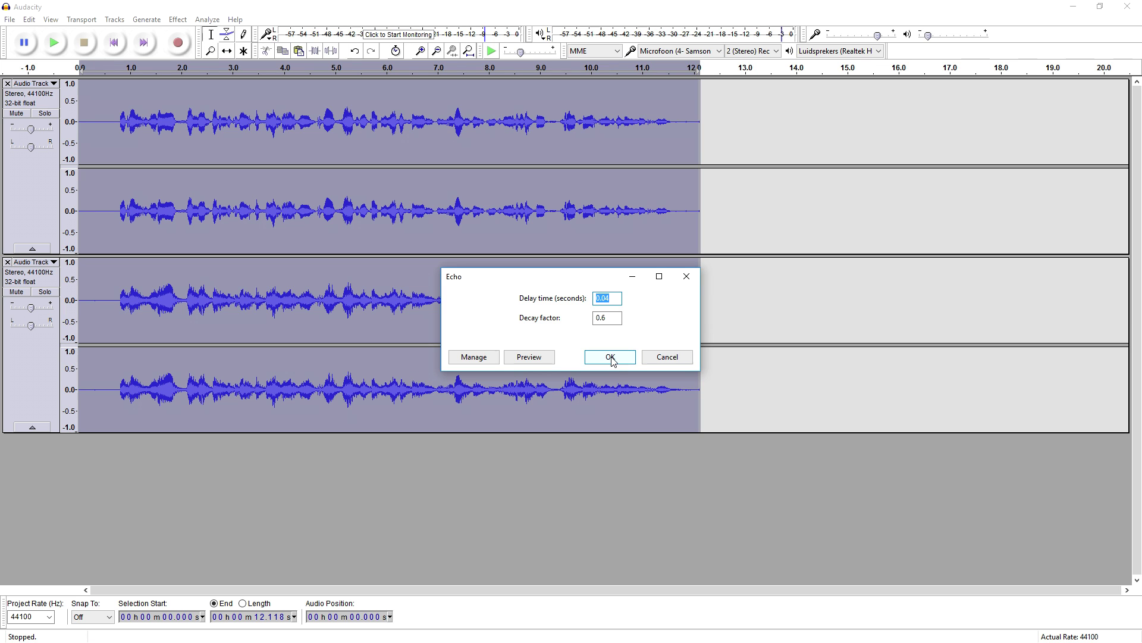
{"action": "left_click", "coordinate": [545, 357]}
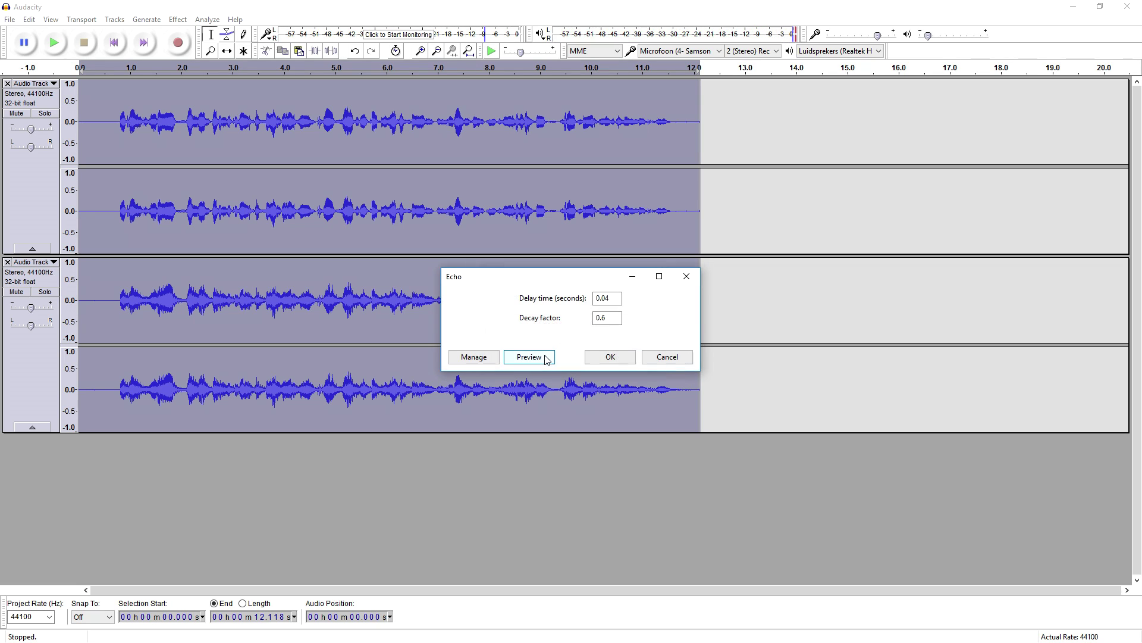
{"action": "left_click", "coordinate": [609, 357]}
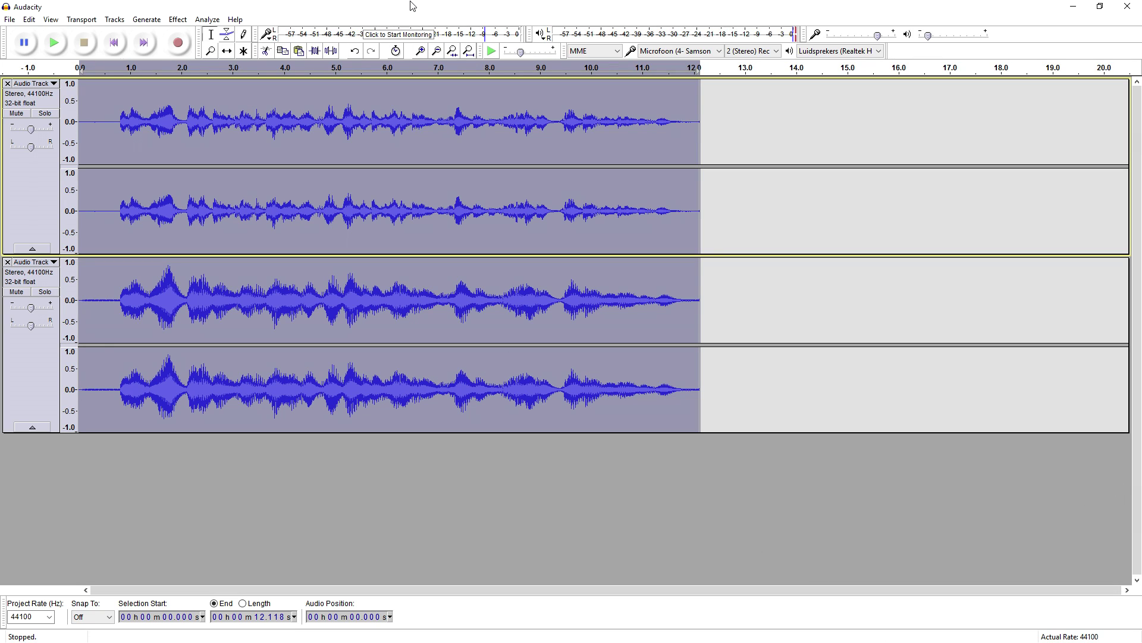
{"action": "left_click", "coordinate": [797, 206]}
{"action": "left_click_drag", "start_coordinate": [716, 113], "coordinate": [79, 119]}
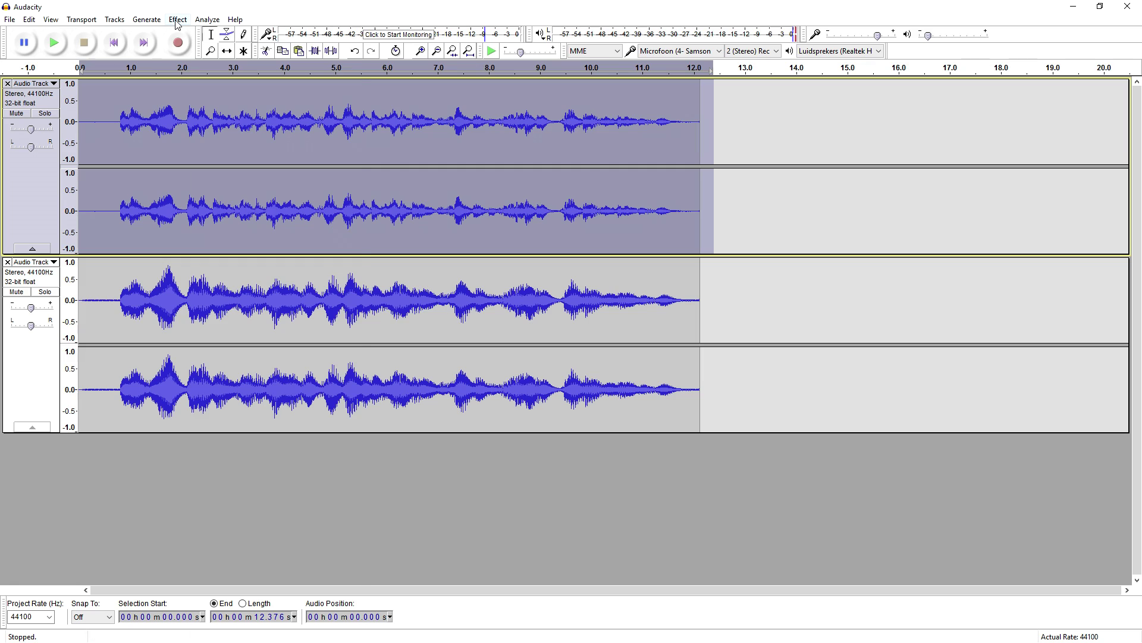
{"action": "left_click", "coordinate": [176, 20]}
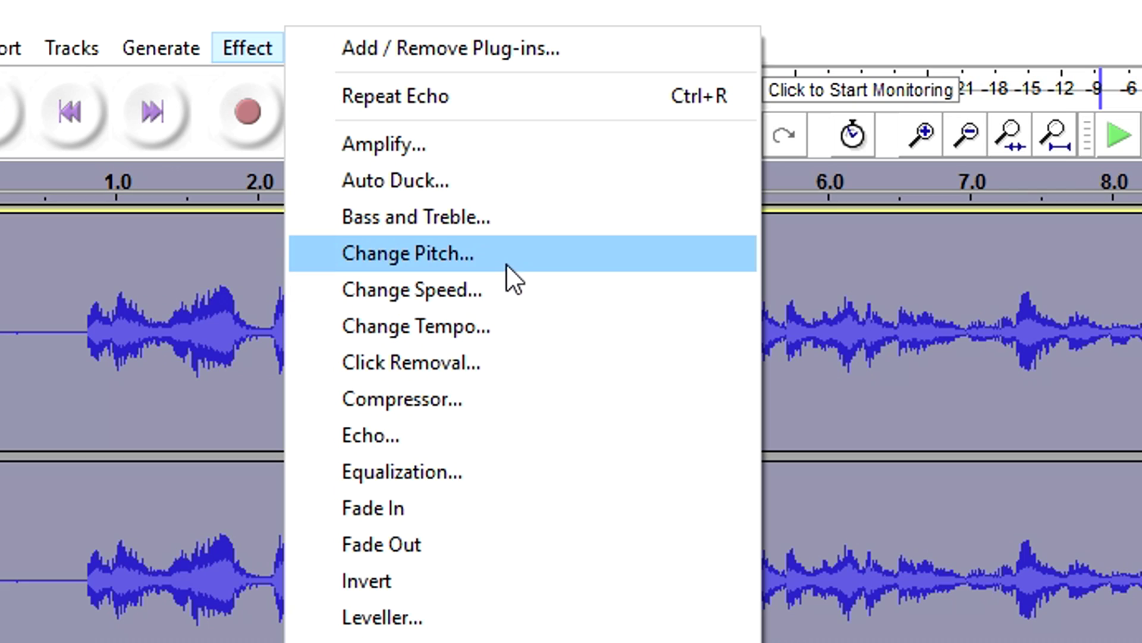
{"action": "left_click", "coordinate": [273, 94]}
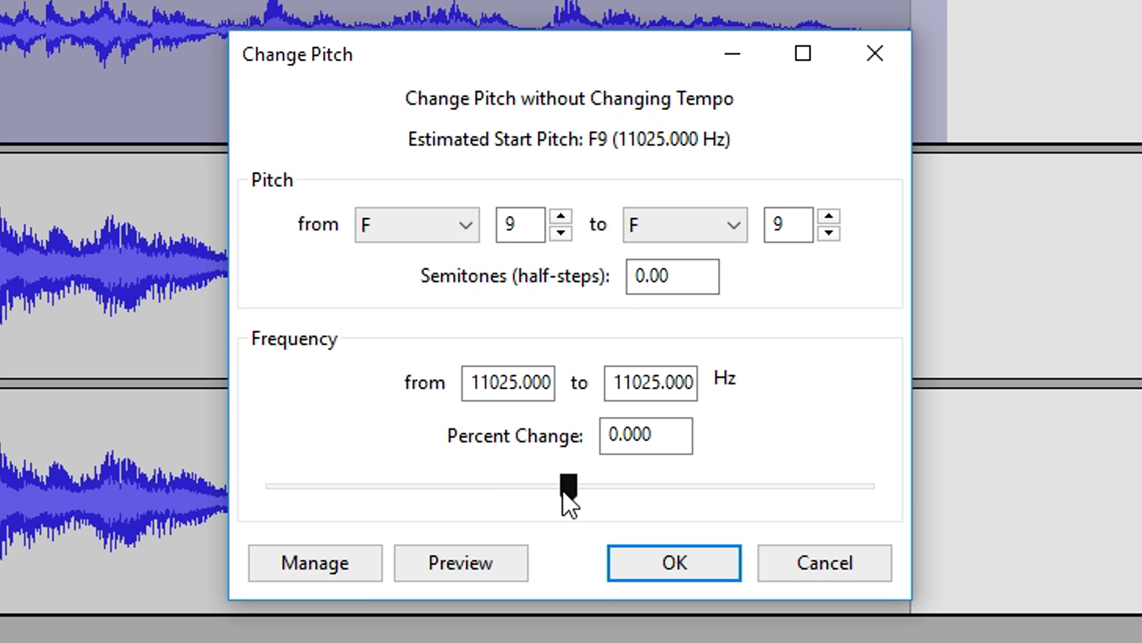
{"action": "left_click_drag", "start_coordinate": [570, 387], "coordinate": [546, 390]}
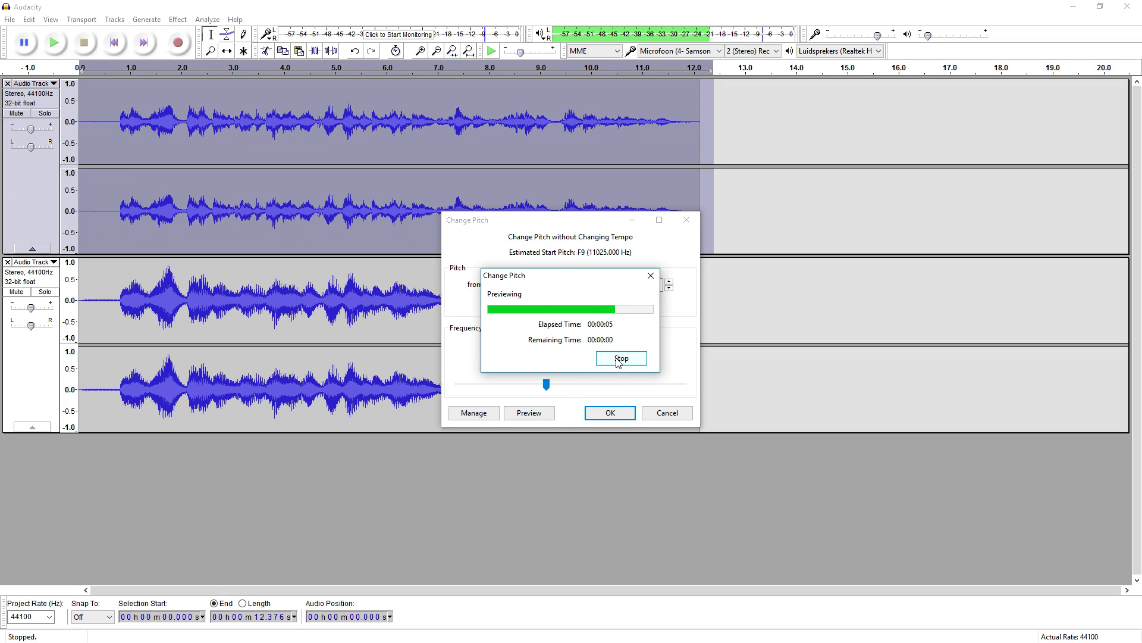
{"action": "left_click", "coordinate": [534, 385]}
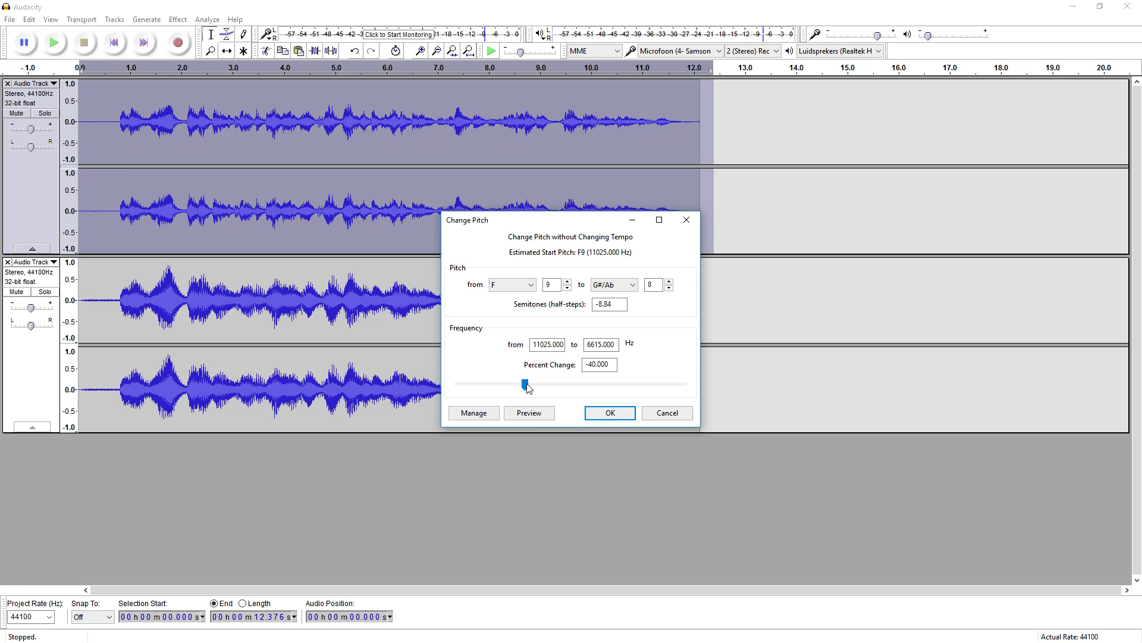
{"action": "left_click", "coordinate": [529, 413]}
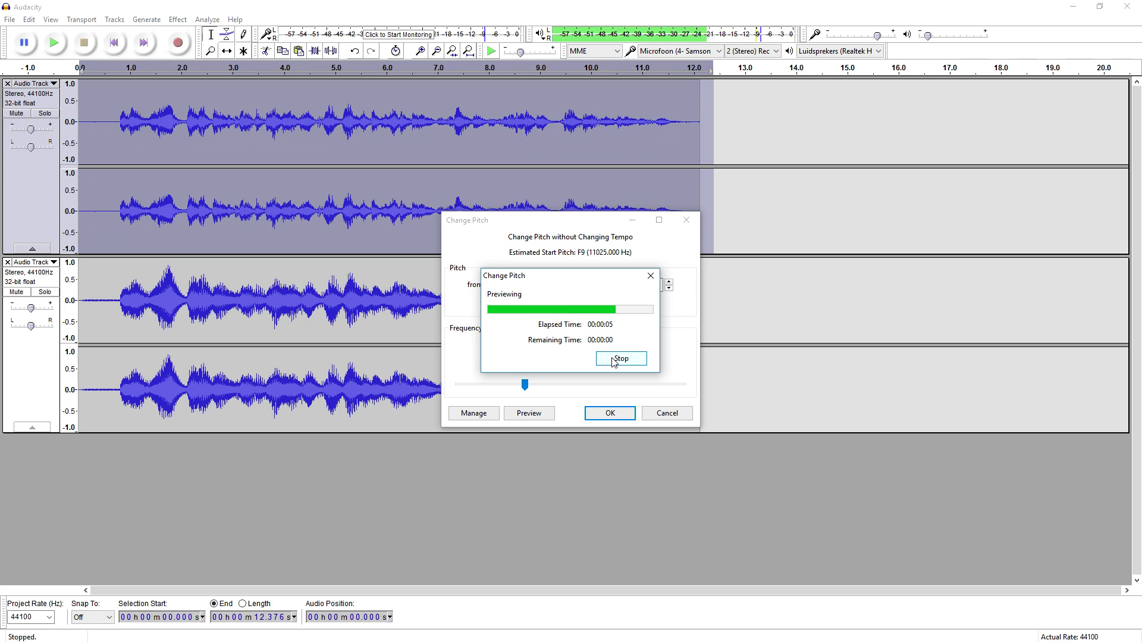
{"action": "left_click", "coordinate": [661, 415]}
{"action": "key", "text": "space"}
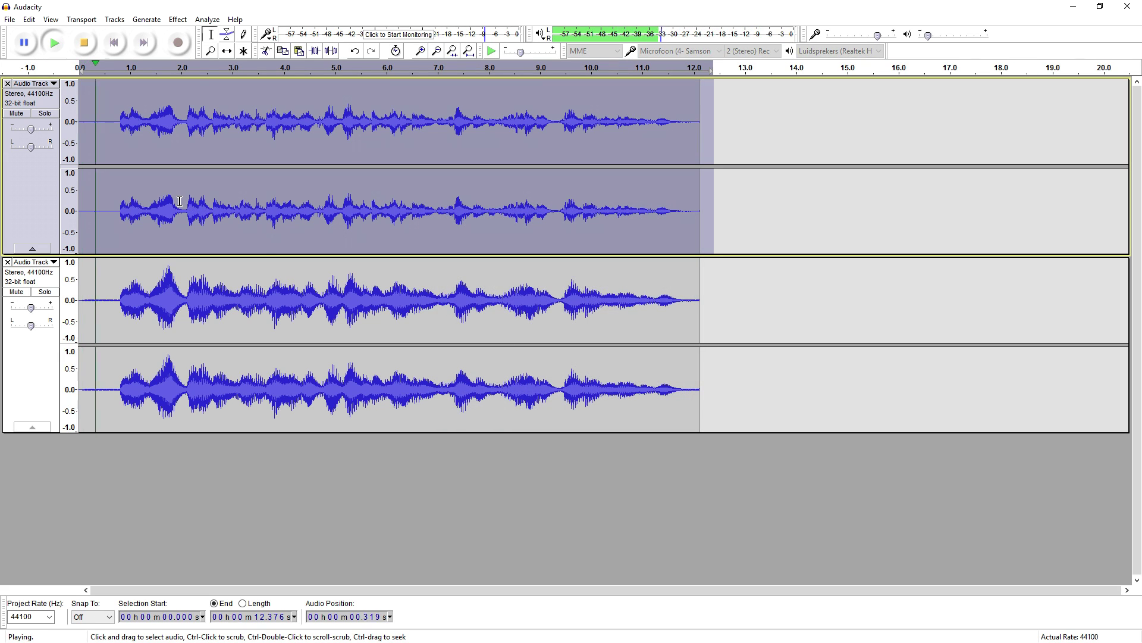
{"action": "left_click", "coordinate": [632, 304]}
Lower the bottom track's pitch by -41% (9.13 semitones) with Change Pitch
{"action": "left_click_drag", "start_coordinate": [720, 306], "coordinate": [79, 303]}
{"action": "left_click", "coordinate": [186, 19]}
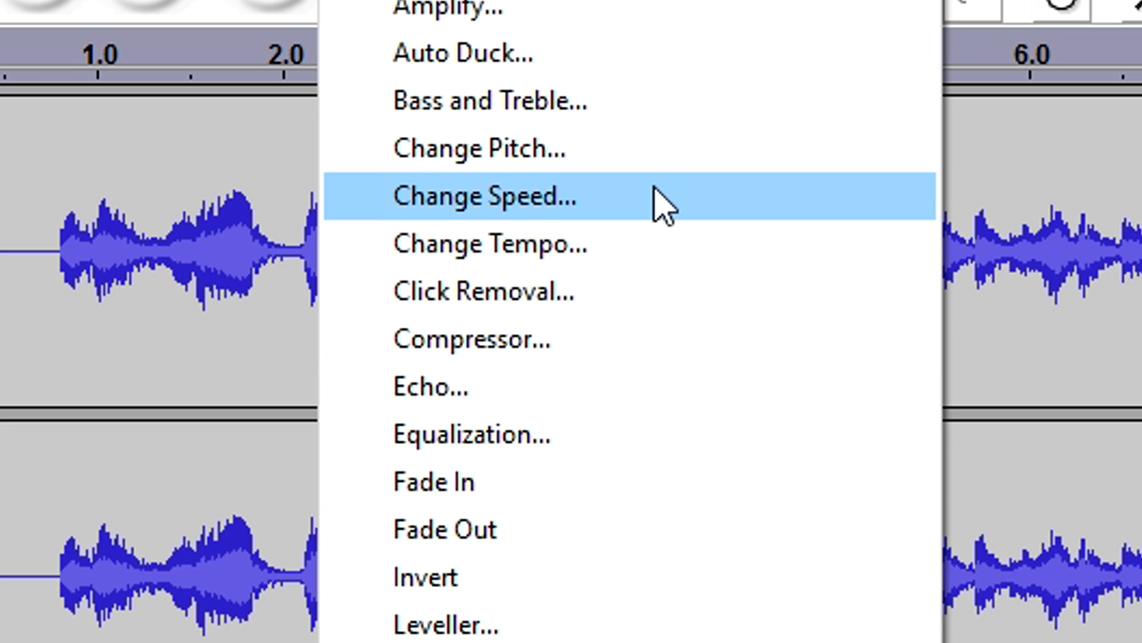
{"action": "left_click", "coordinate": [595, 296]}
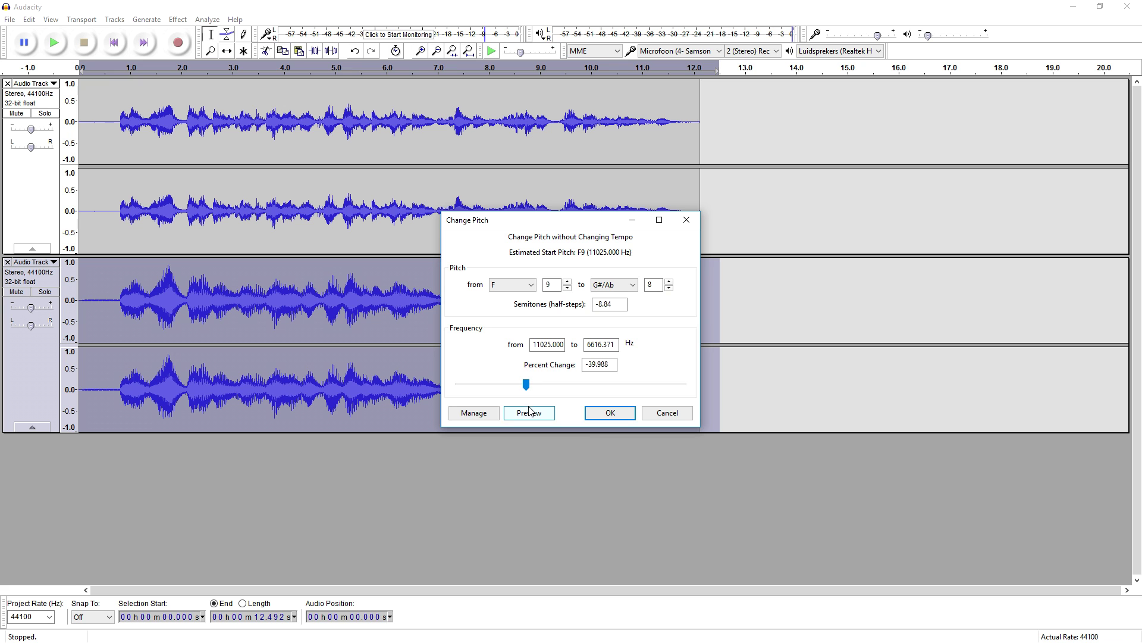
{"action": "left_click", "coordinate": [529, 412]}
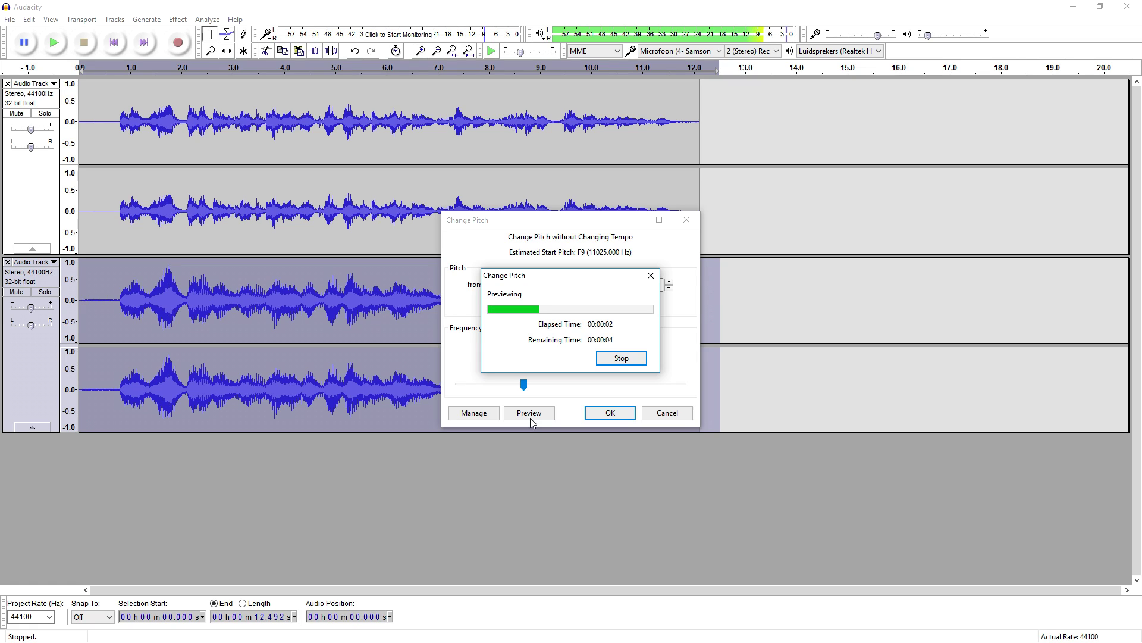
{"action": "left_click", "coordinate": [610, 413]}
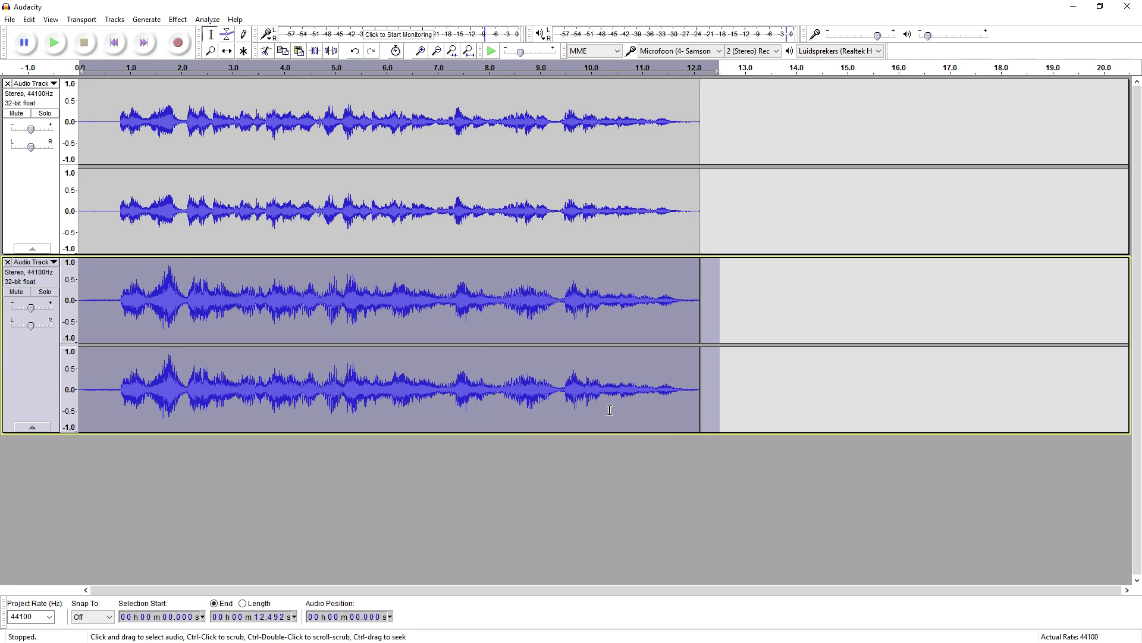
{"action": "left_click", "coordinate": [160, 69]}
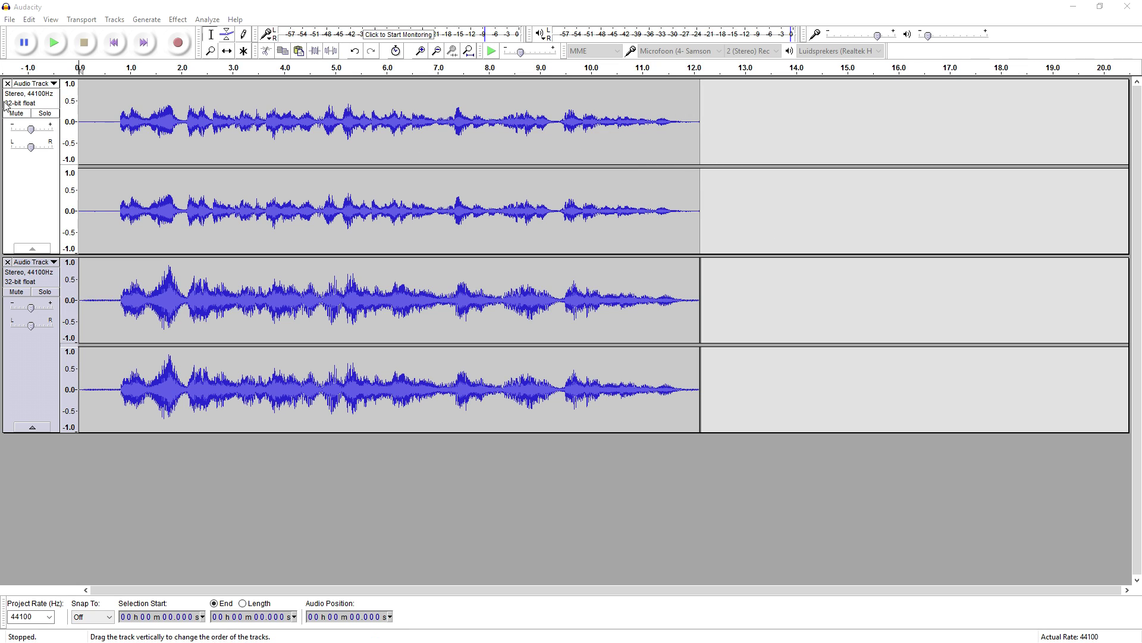
Close the unprocessed top track and play the remaining echoed, lower-pitched track
{"action": "left_click", "coordinate": [7, 84]}
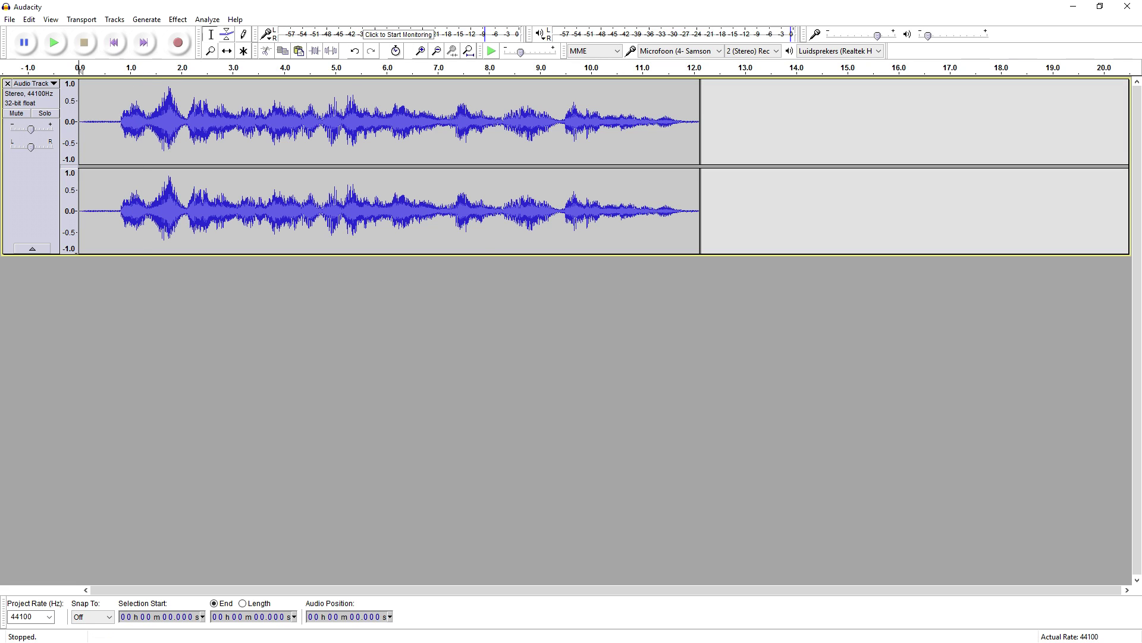
{"action": "key", "text": "space"}
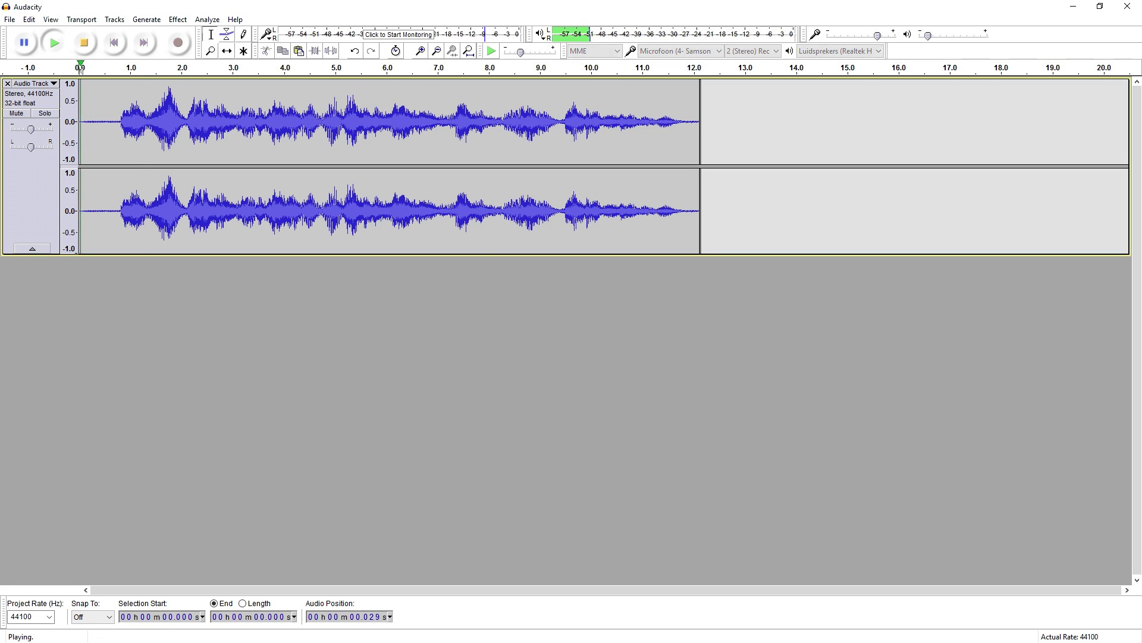